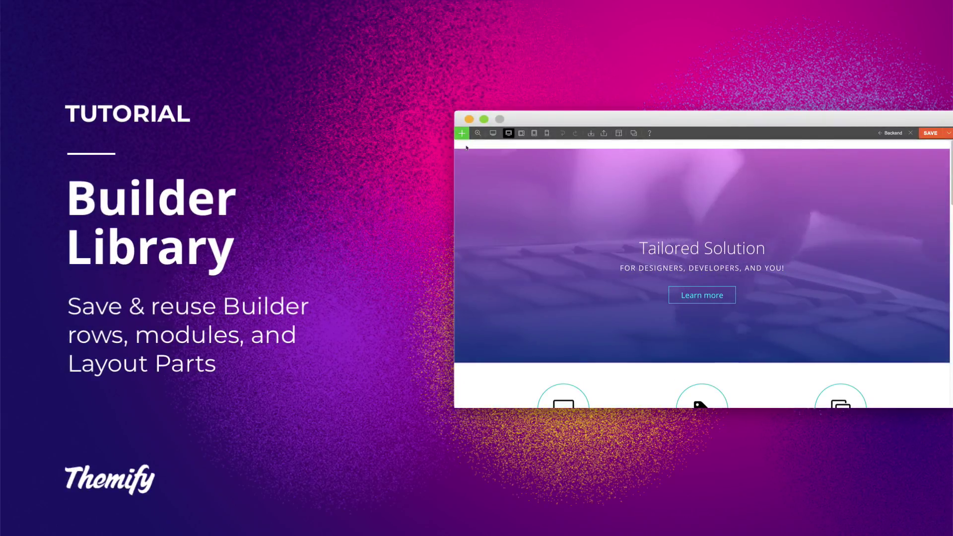
Save the Tailored Solution hero row to the library under the title 'Row 1'
mouse_move(469, 149)
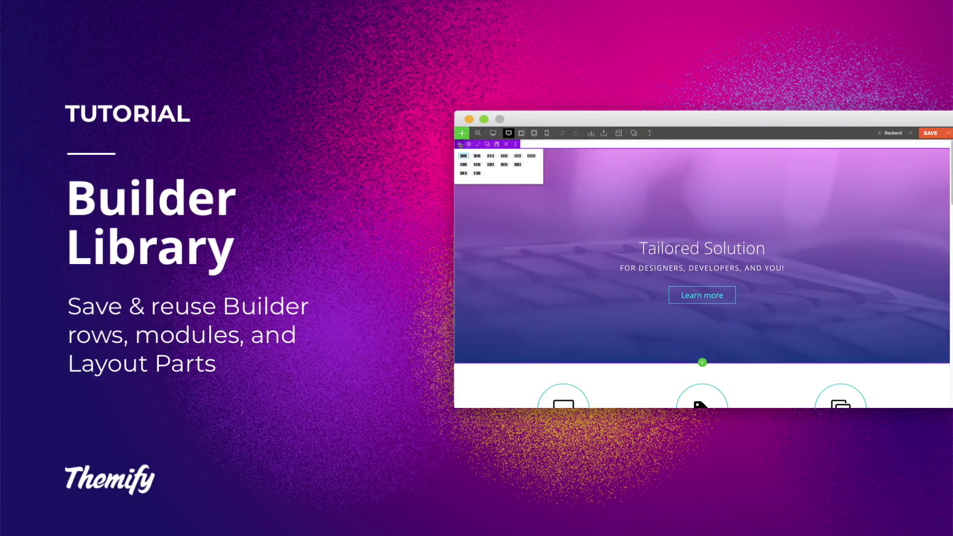
left_click(497, 145)
left_click(707, 190)
type("Row ")
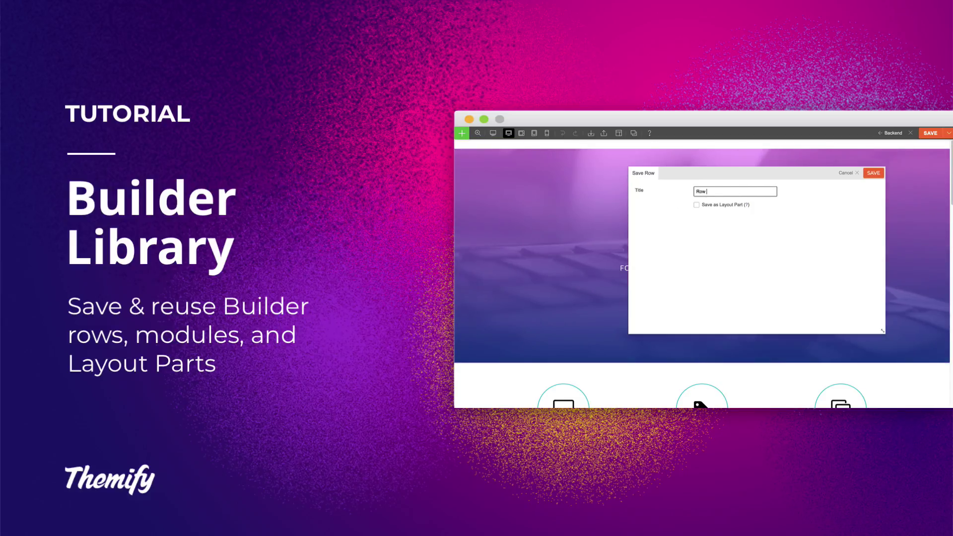
type("1")
left_click(873, 174)
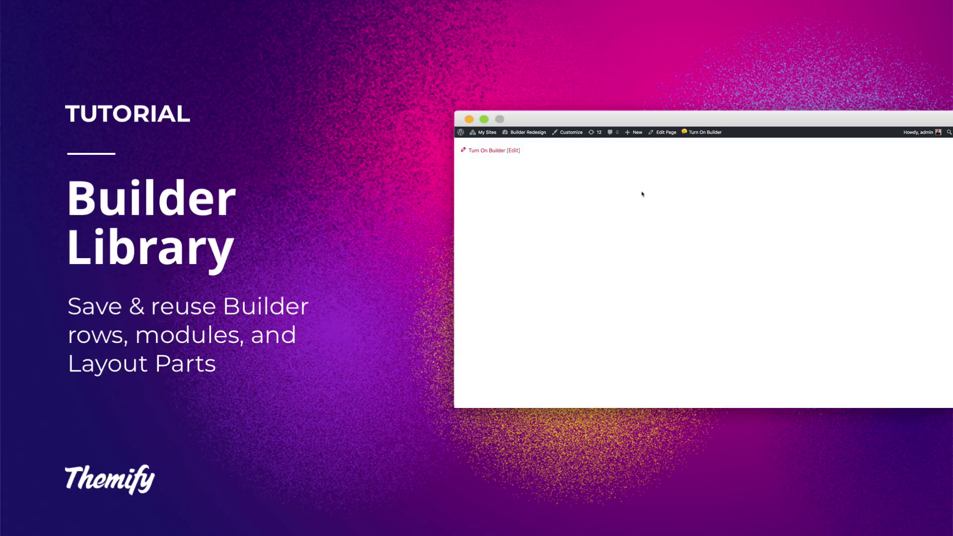
Turn on Builder for the new page and drag saved Row 1 from the Library onto it
left_click(706, 133)
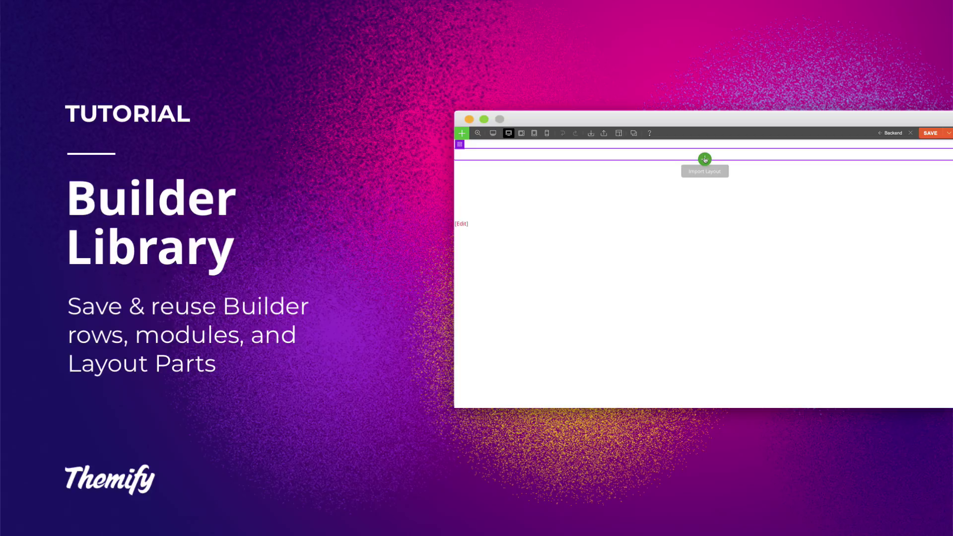
left_click(704, 160)
left_click(654, 175)
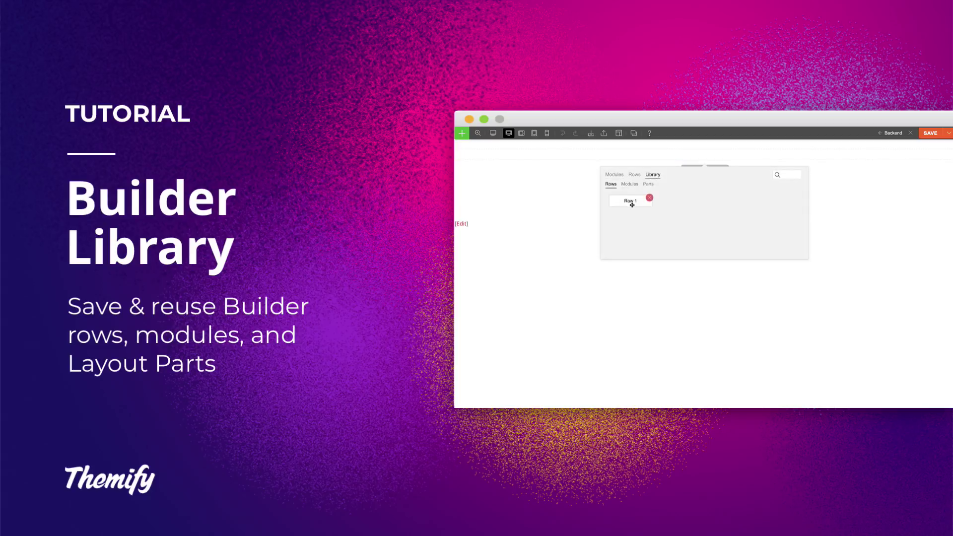
left_click_drag(632, 204, 645, 149)
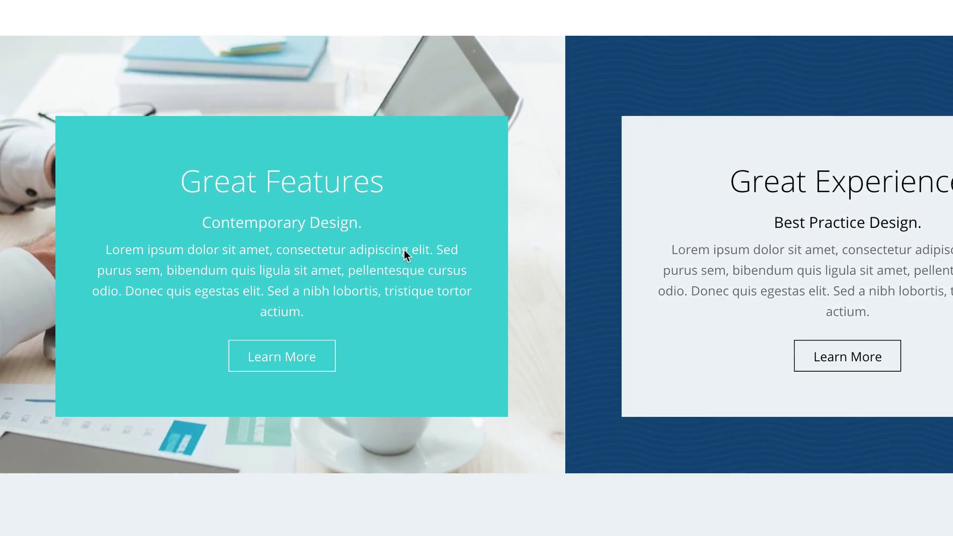
Save the two-column Great Features / Great Experience row to the library as 'Row 2'
mouse_move(375, 246)
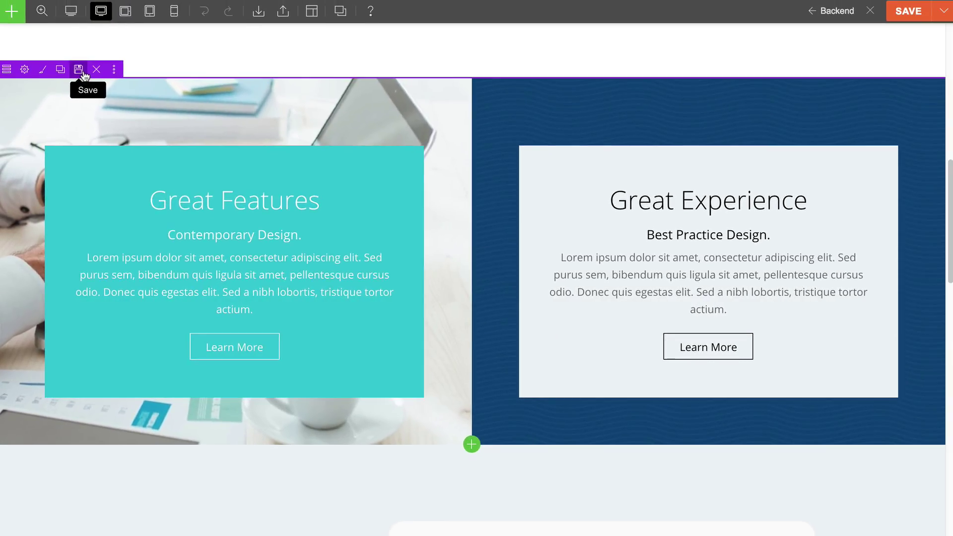
left_click(94, 35)
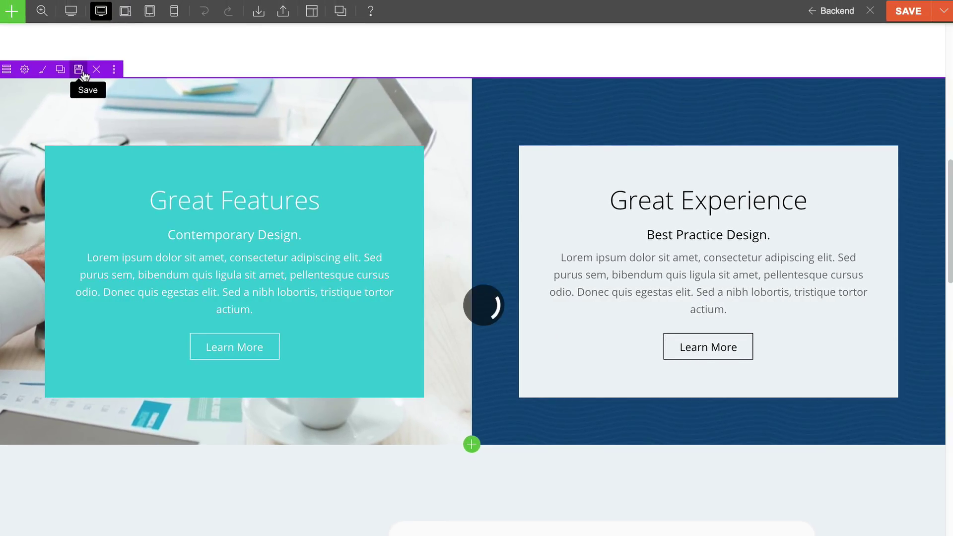
left_click(508, 124)
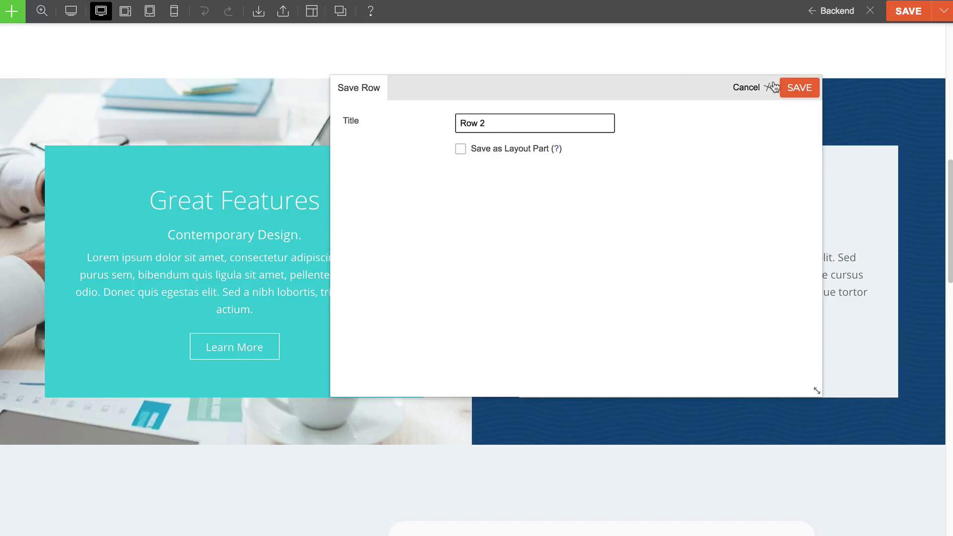
left_click(796, 90)
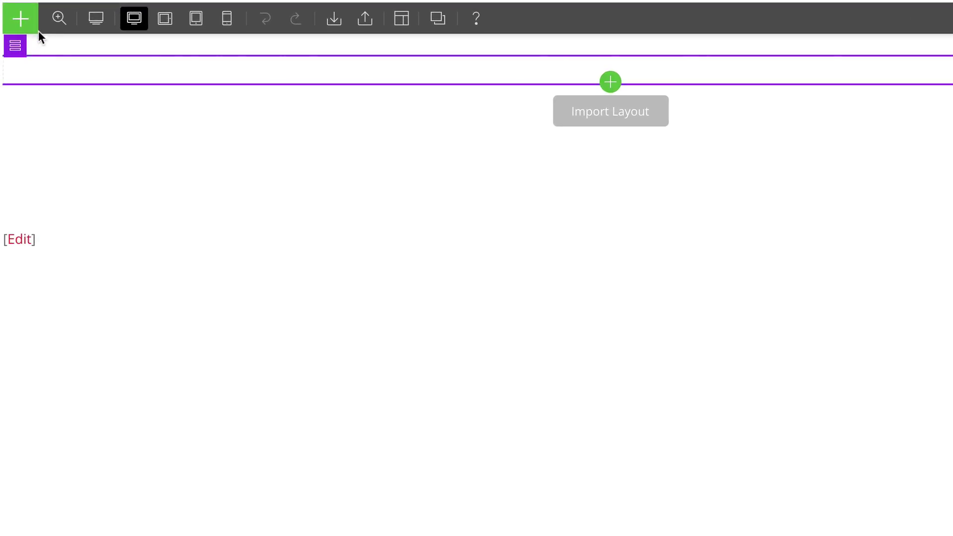
Open the add panel's Library, check its Modules and Parts lists, then show the saved Rows
left_click(28, 19)
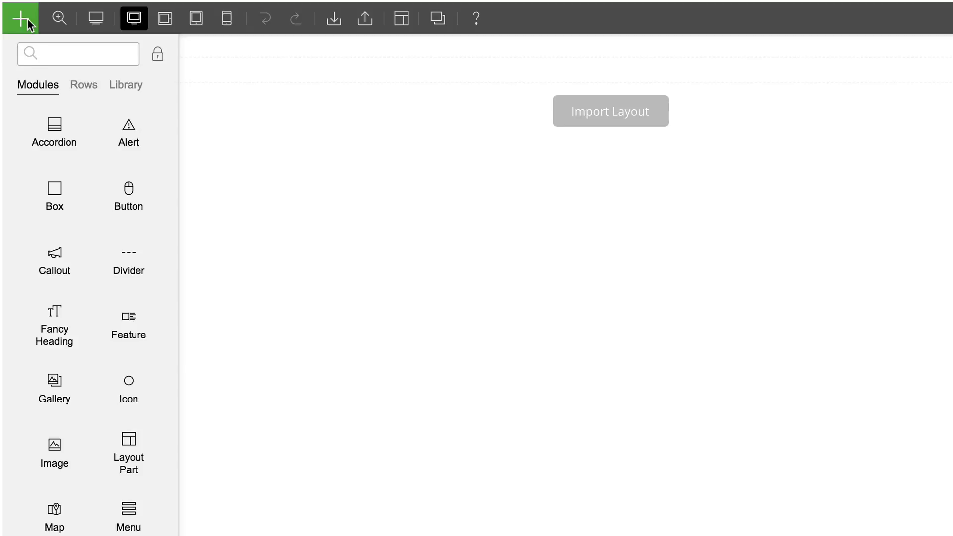
left_click(39, 50)
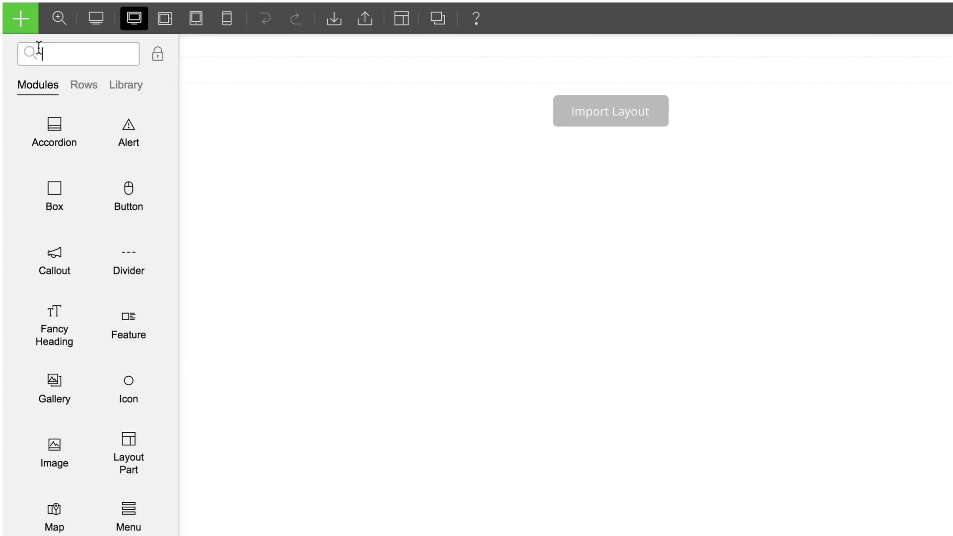
left_click(123, 92)
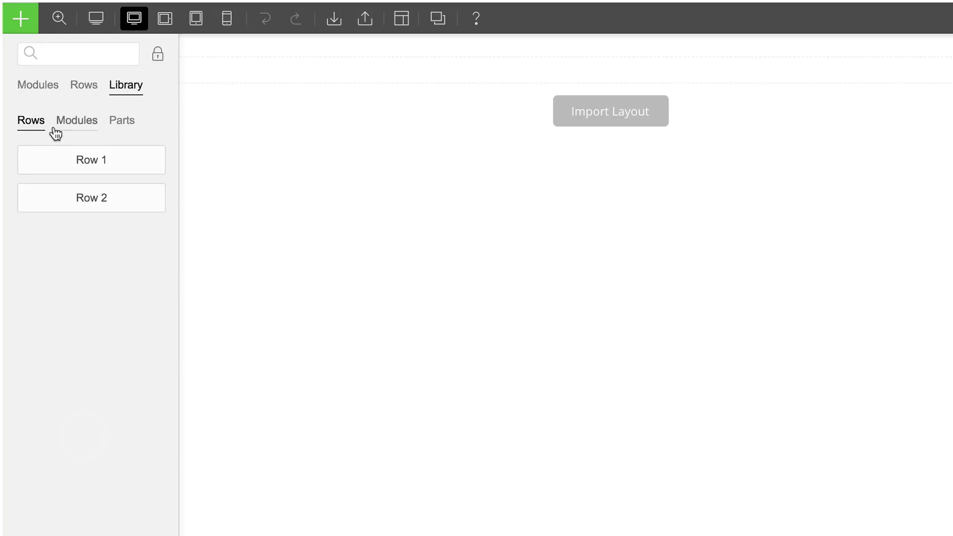
left_click(80, 130)
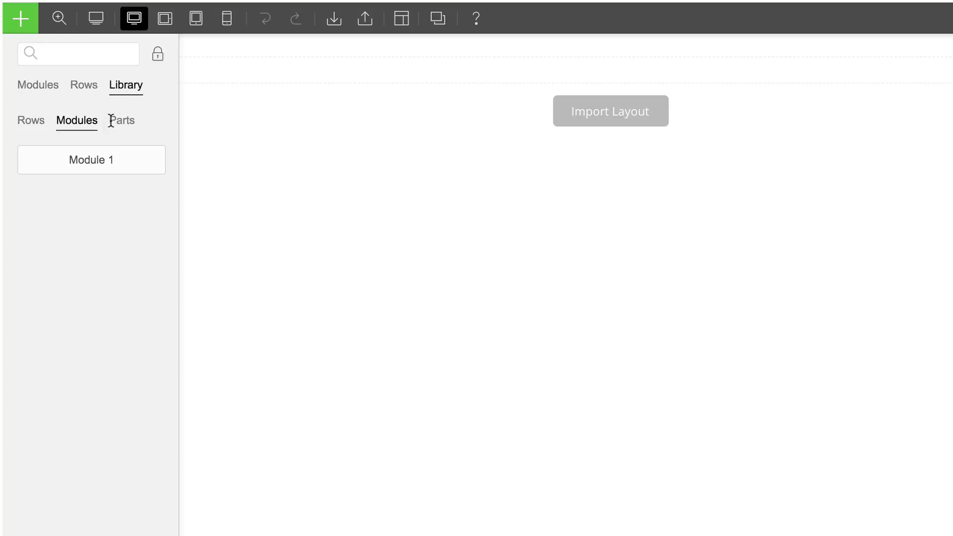
left_click(126, 126)
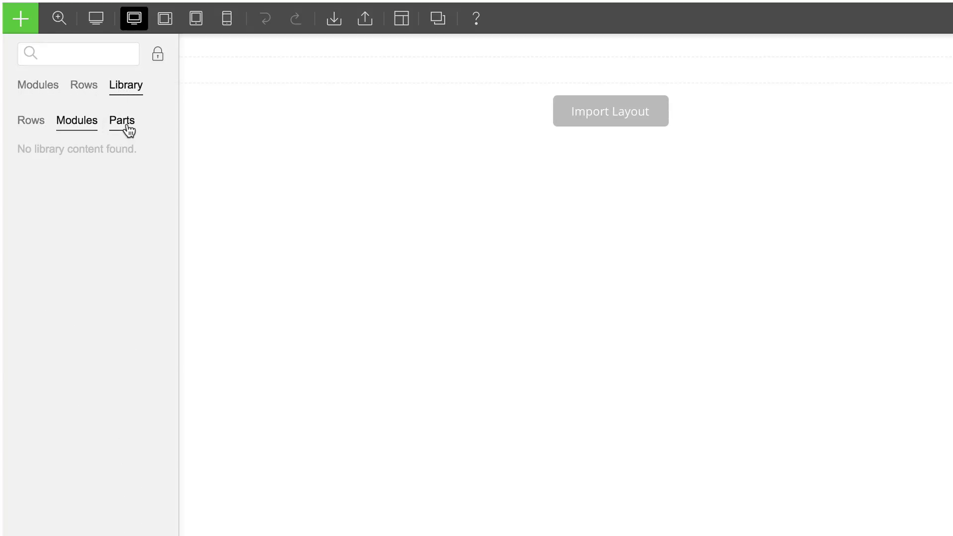
left_click(36, 130)
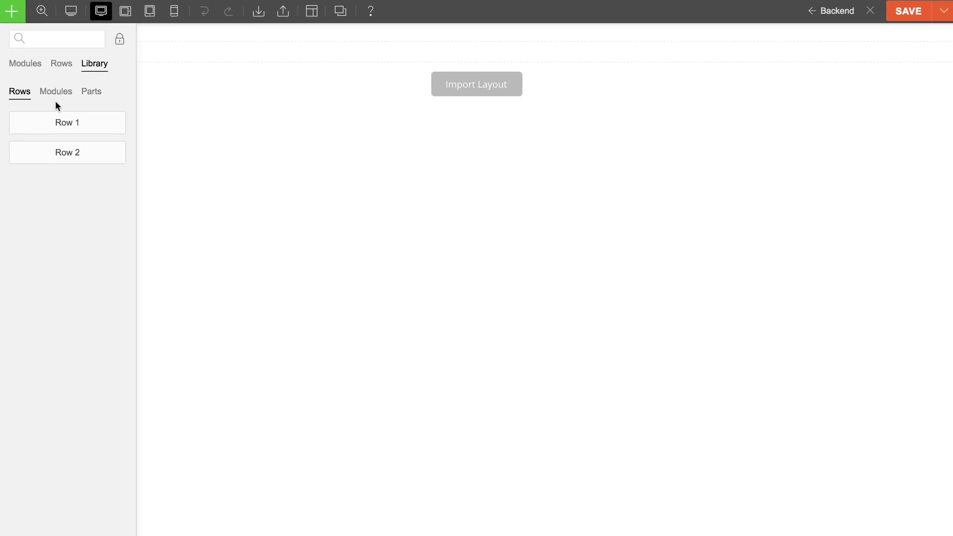
Drag saved Row 2 from Library > Rows into the empty page row
key("Escape")
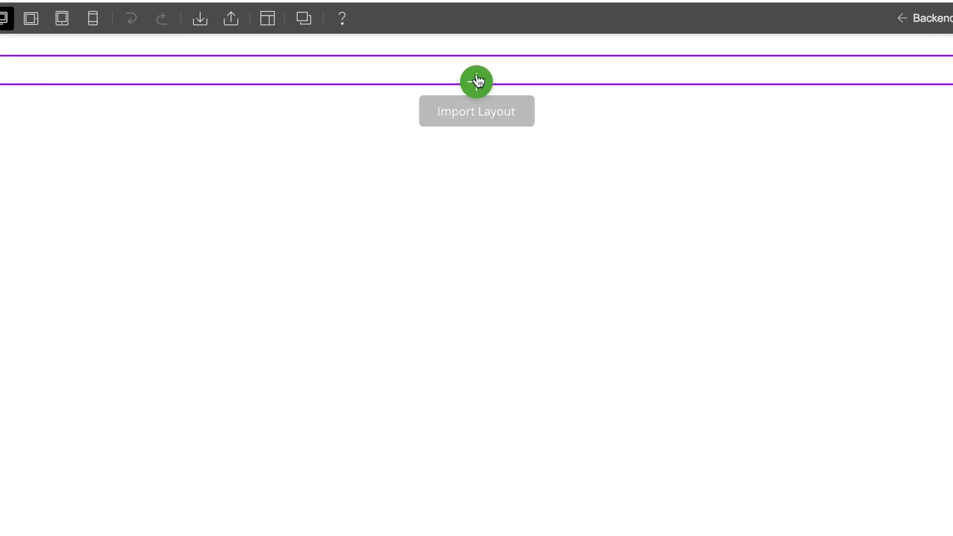
left_click(478, 84)
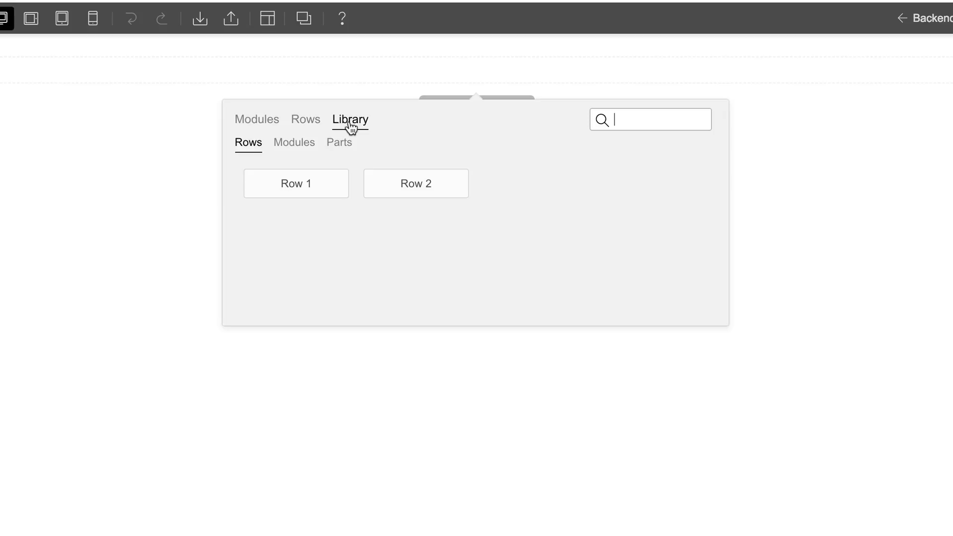
left_click(295, 143)
left_click(341, 143)
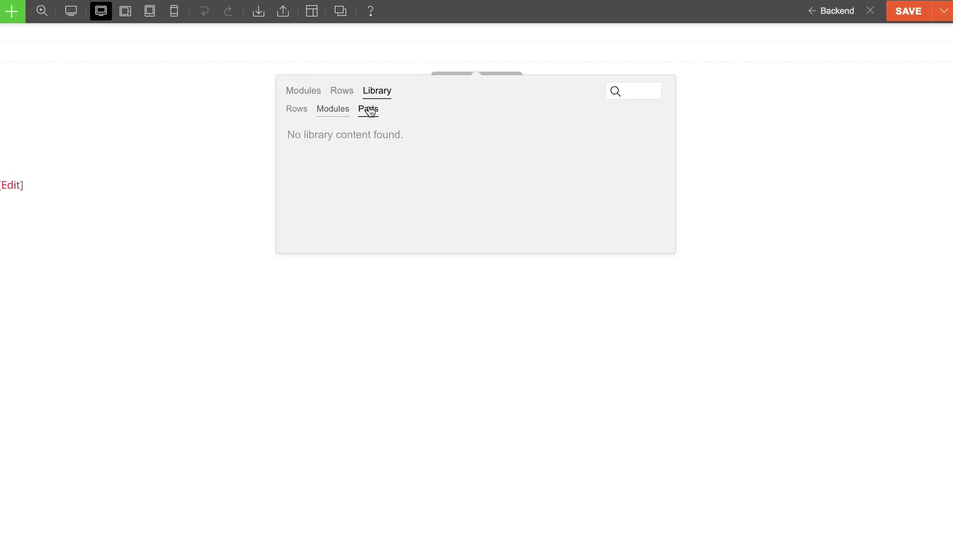
left_click(338, 110)
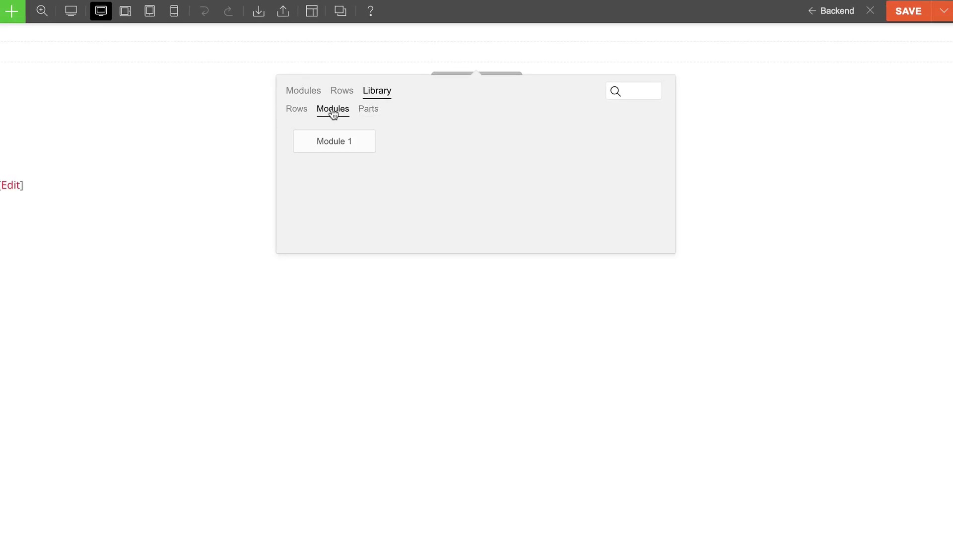
left_click(297, 109)
left_click_drag(411, 144, 411, 40)
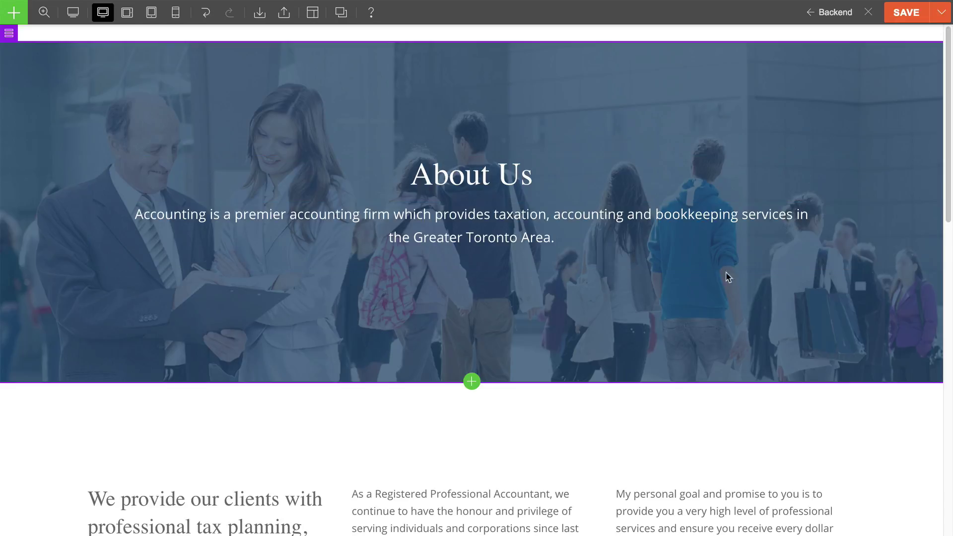
scroll(725, 309, "down", 4)
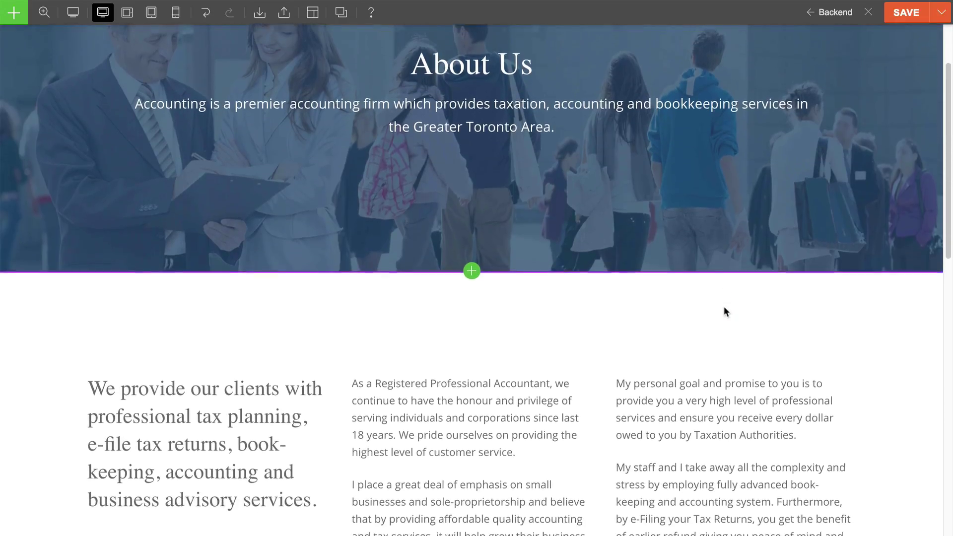
scroll(724, 310, "down", 5)
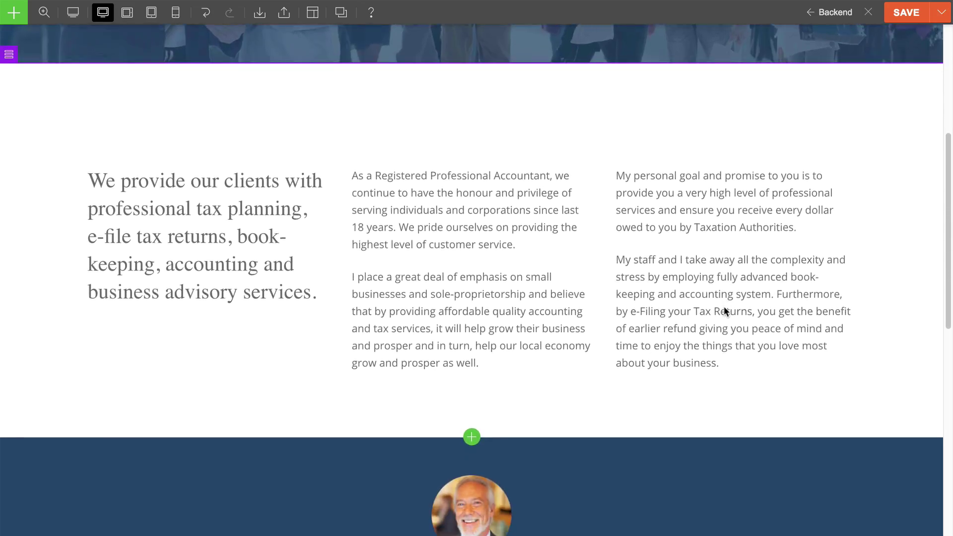
scroll(725, 307, "down", 3)
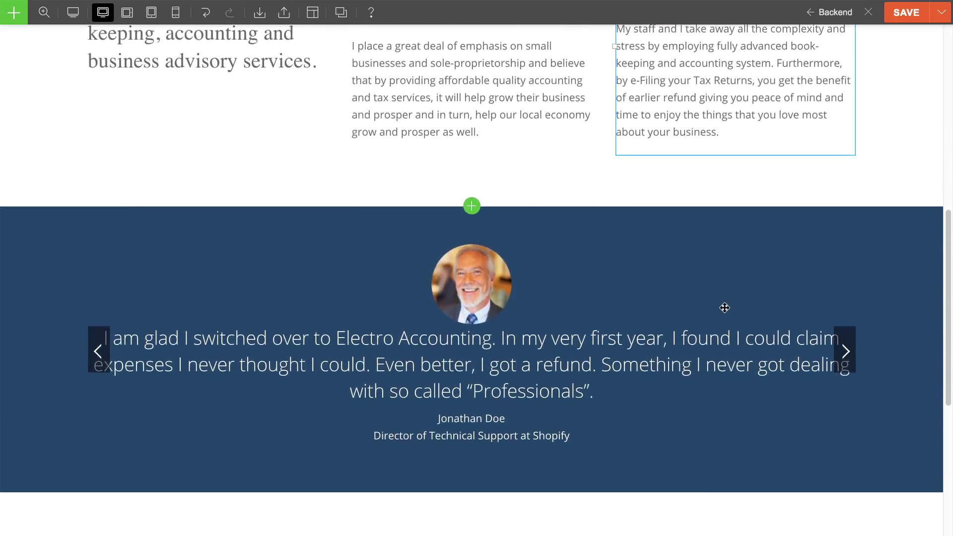
scroll(725, 308, "down", 1)
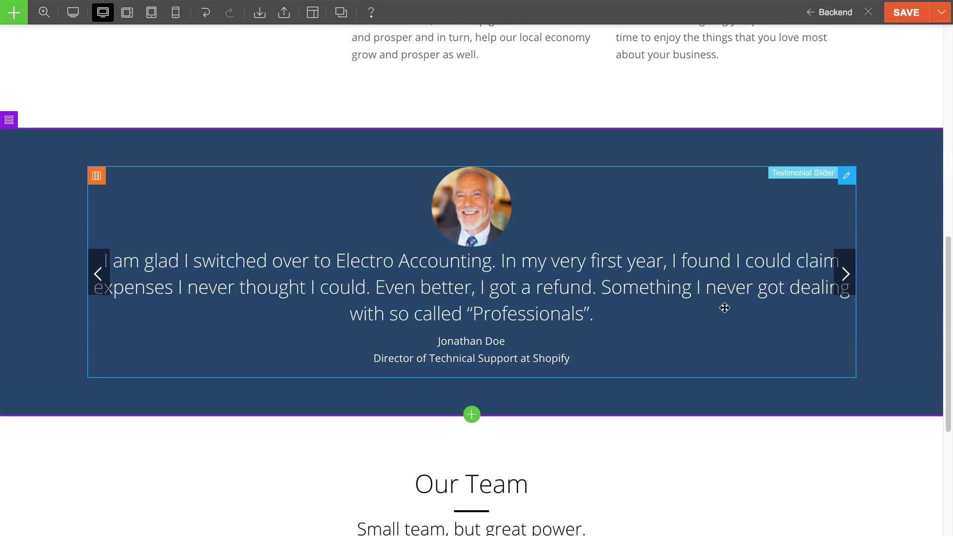
scroll(725, 308, "up", 8)
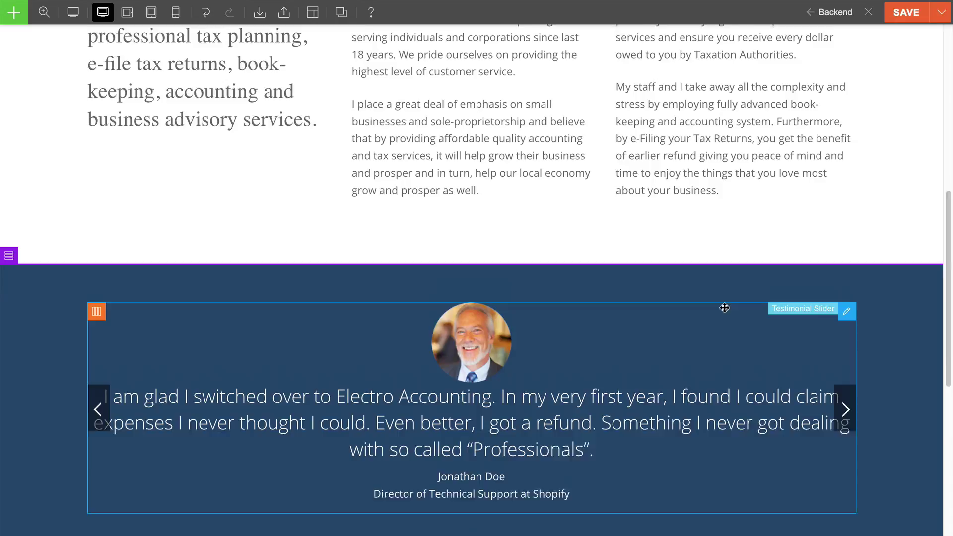
scroll(725, 308, "up", 4)
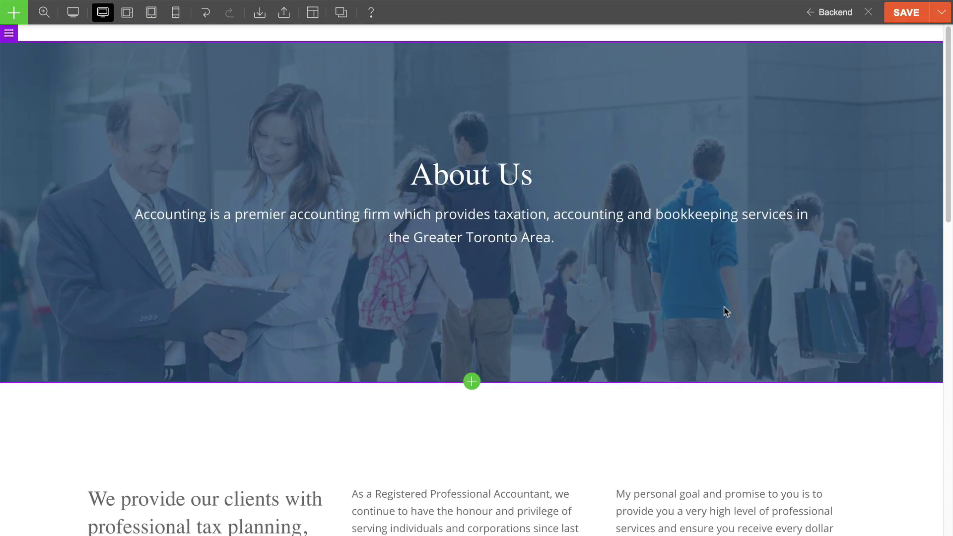
scroll(725, 311, "down", 1)
scroll(725, 310, "down", 10)
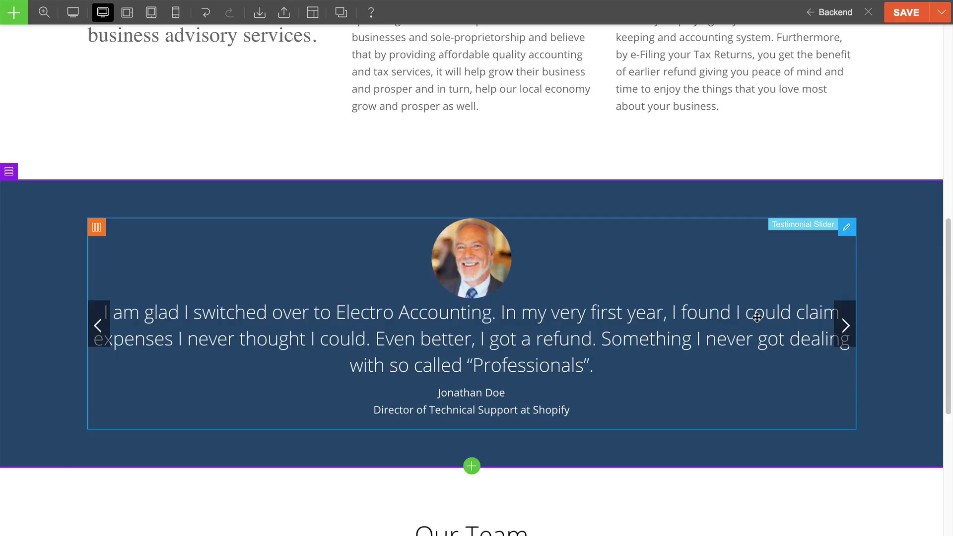
Save the testimonial slider module as a layout part titled 'Testimonial'
mouse_move(822, 231)
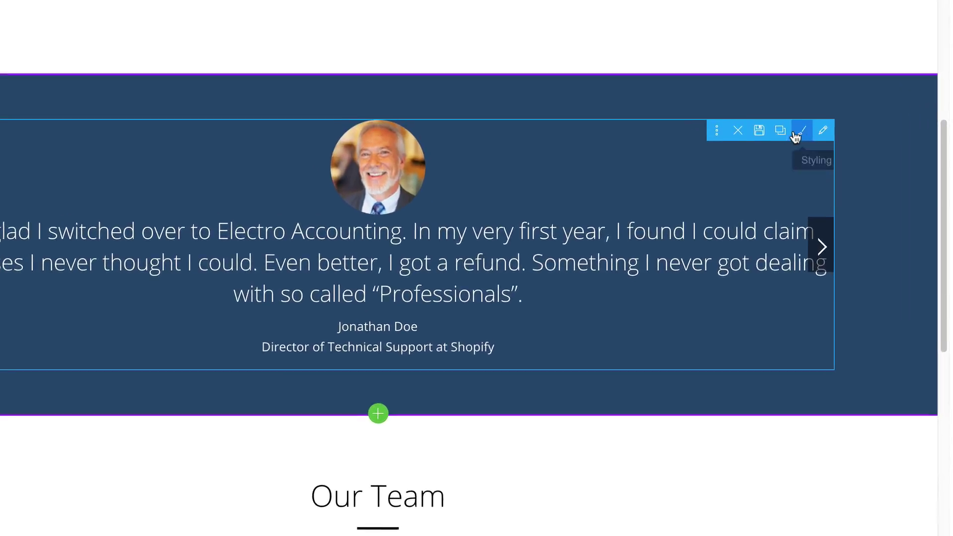
left_click(760, 130)
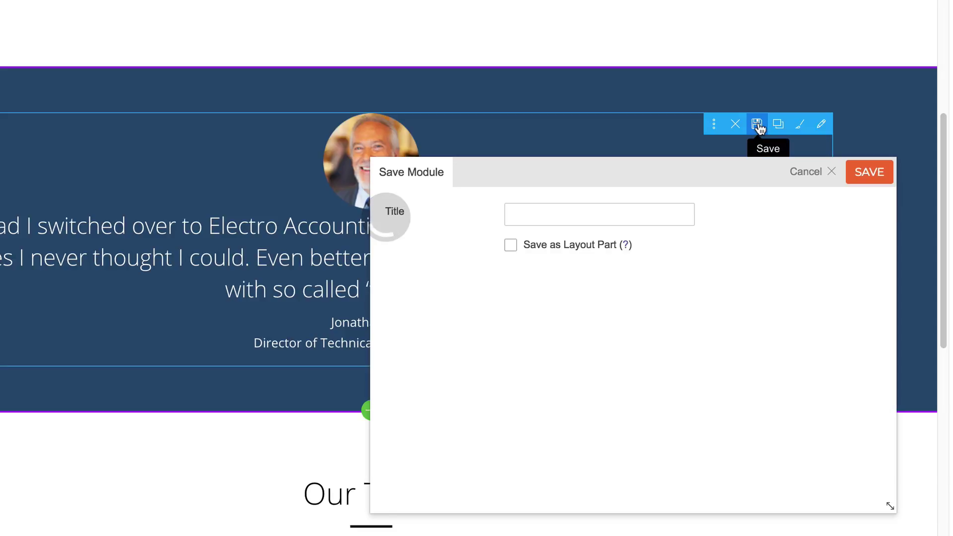
left_click(558, 243)
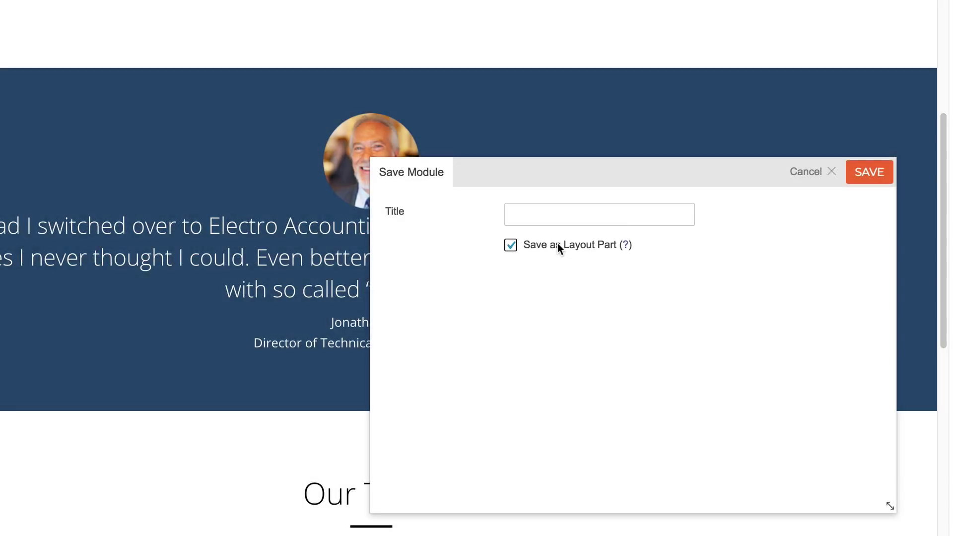
left_click(580, 240)
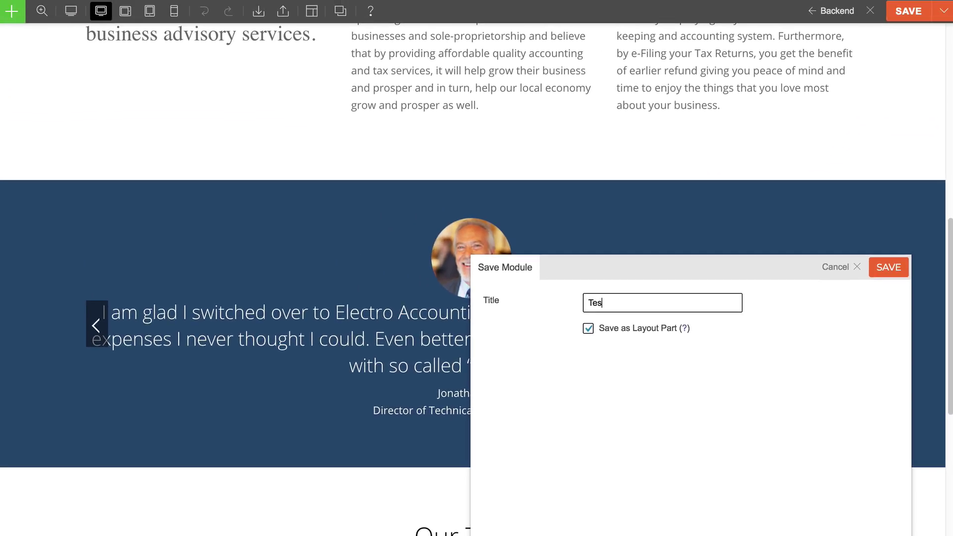
left_click(888, 268)
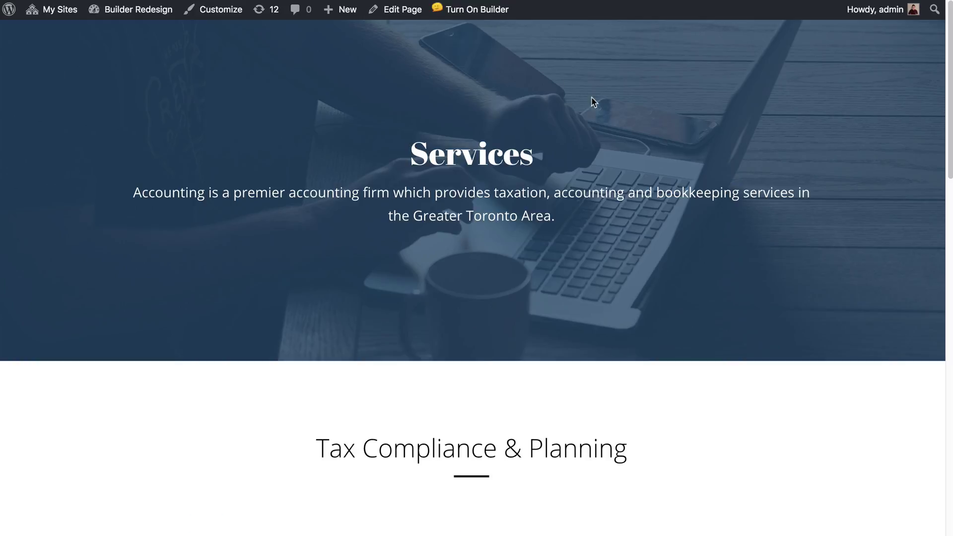
On Services, drag the Testimonial layout part from Library > Parts into the empty blue row and save
left_click(476, 9)
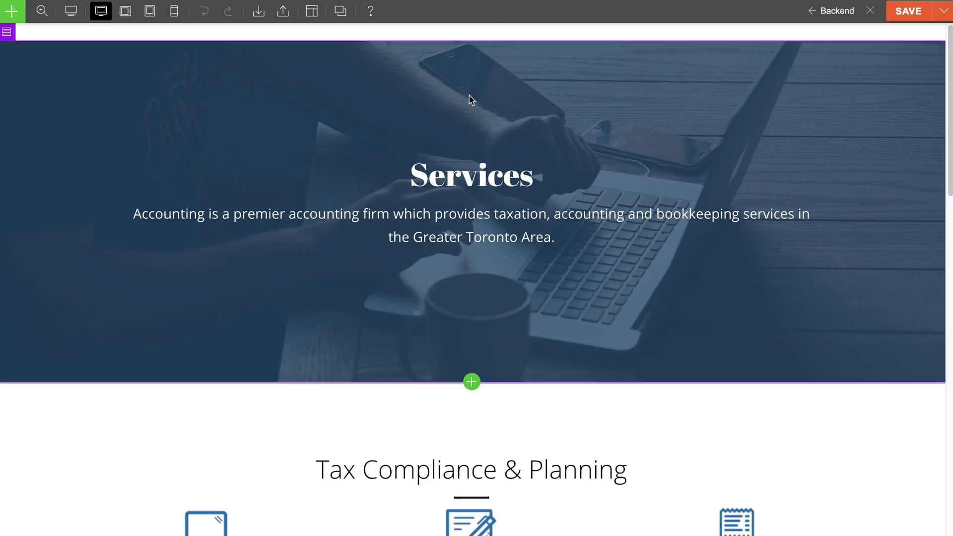
scroll(471, 98, "down", 15)
left_click(11, 11)
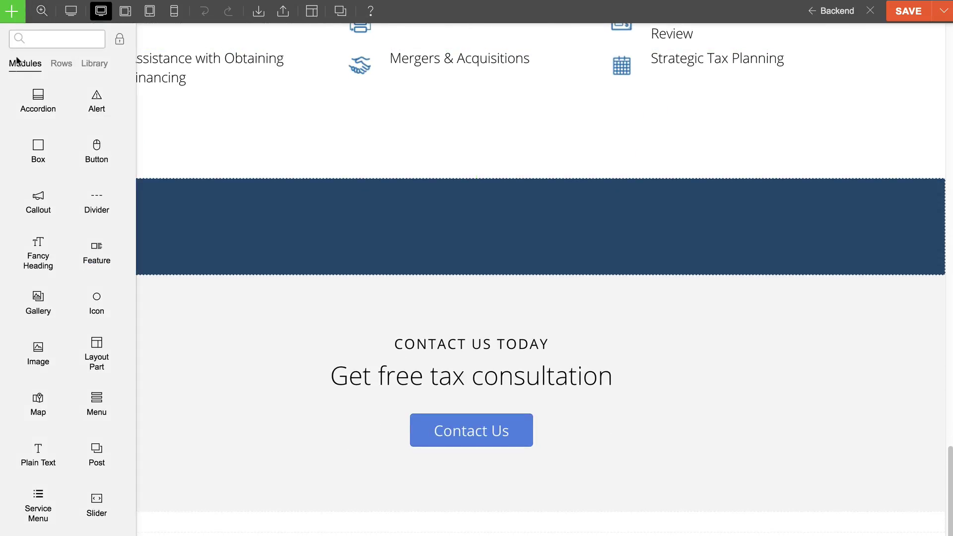
left_click(94, 64)
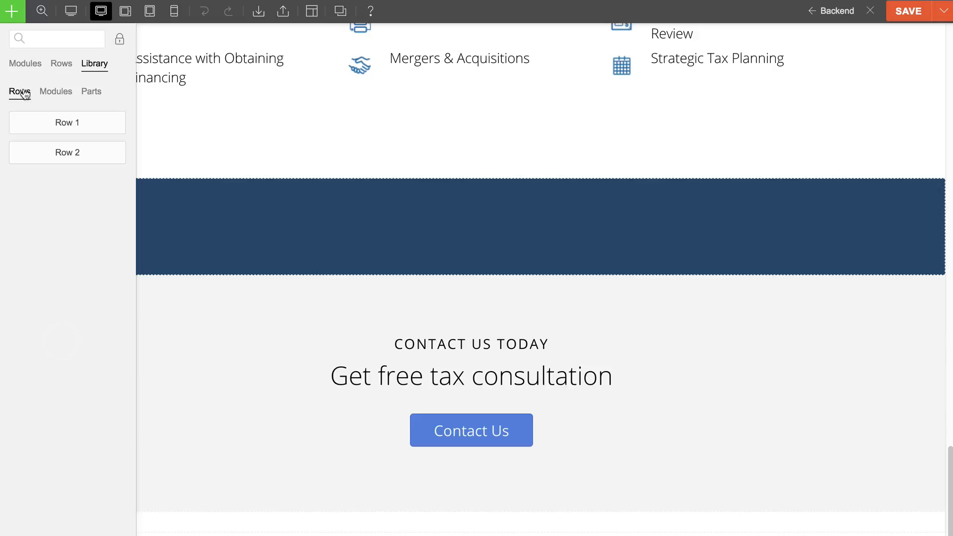
left_click(91, 91)
left_click_drag(75, 123, 274, 246)
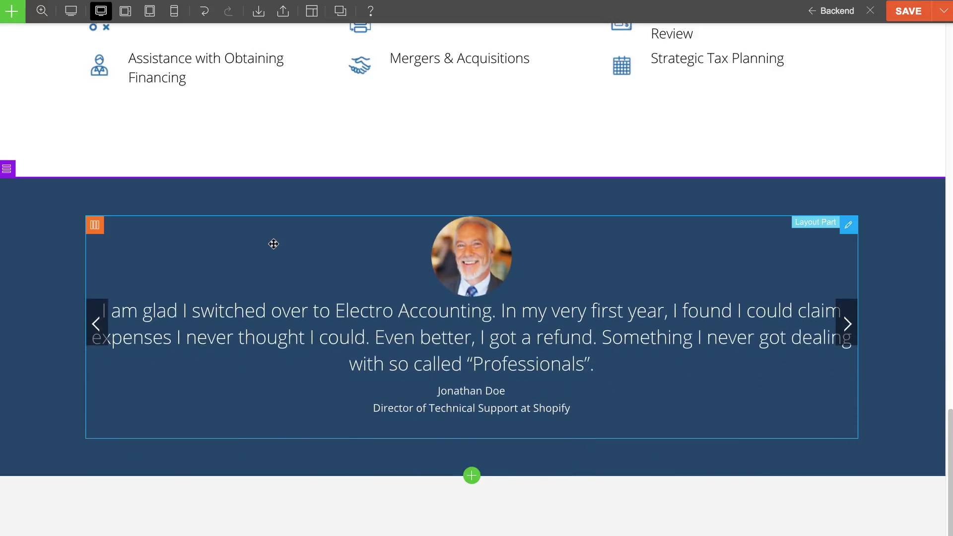
left_click(909, 12)
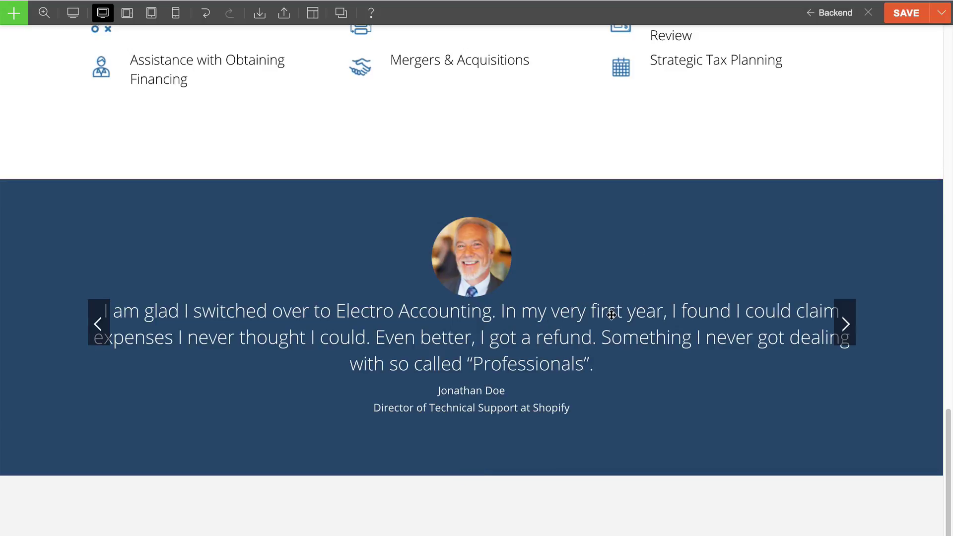
Give the first testimonial a new photo, a different person's name, and position 'VP of Finance'
double_click(584, 293)
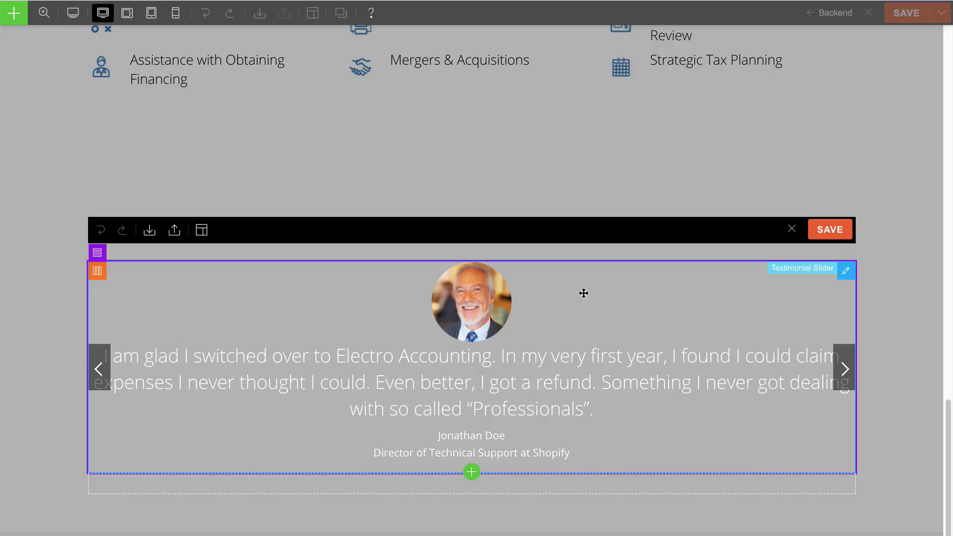
double_click(520, 363)
scroll(594, 309, "down", 5)
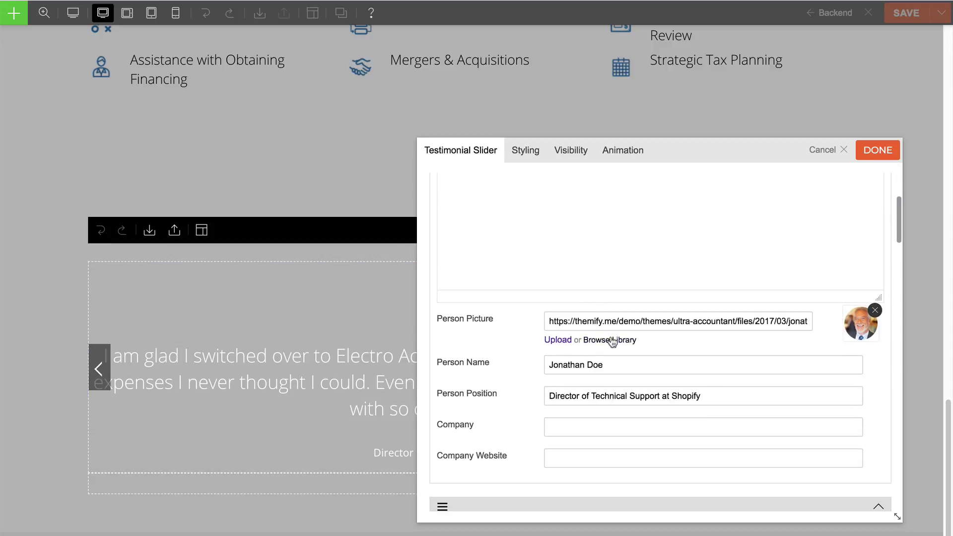
left_click(615, 342)
key("Return")
triple_click(607, 367)
type("Melissa Rose")
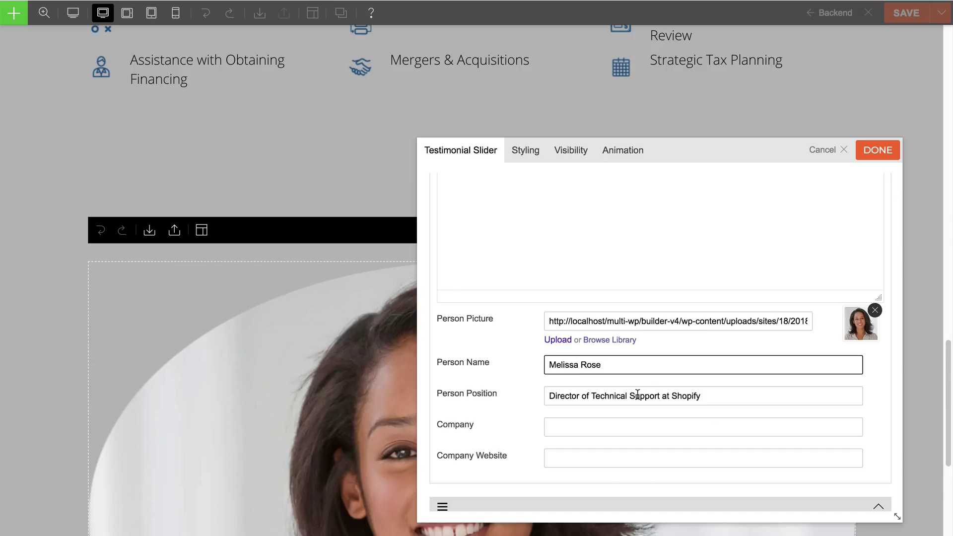
triple_click(638, 395)
type("VP o")
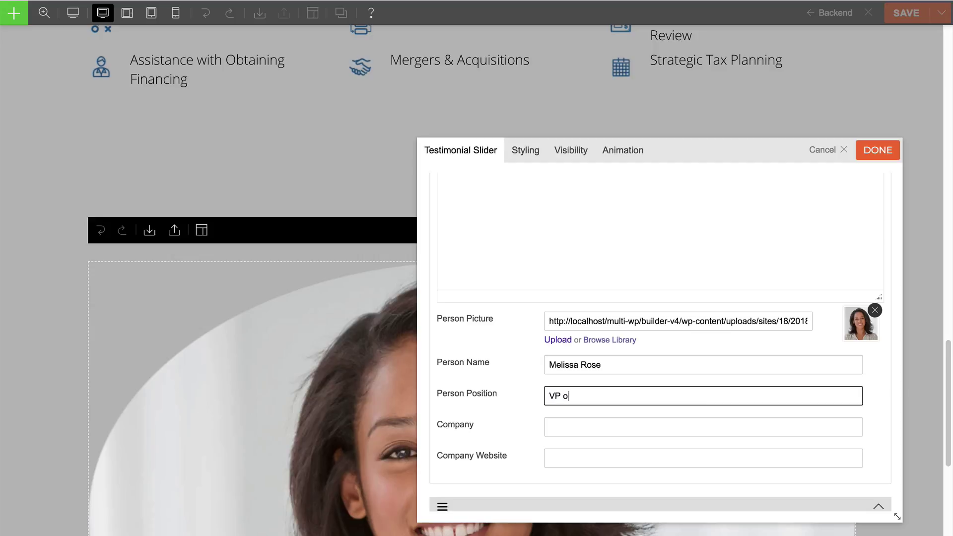
type("f Finance")
Set the testimonial image width and height to 150 px
scroll(647, 361, "up", 3)
scroll(647, 362, "down", 15)
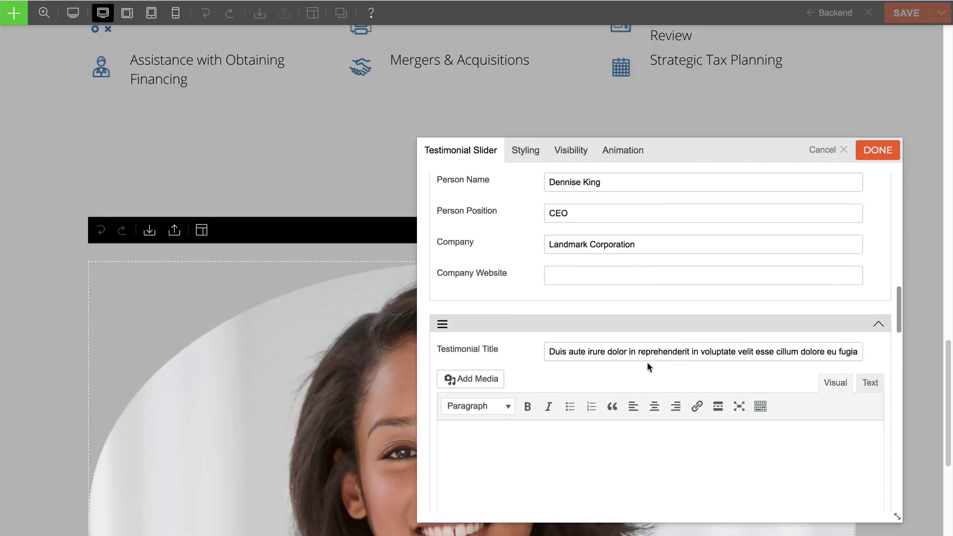
scroll(648, 362, "down", 10)
left_click(567, 226)
type("50")
key("Tab")
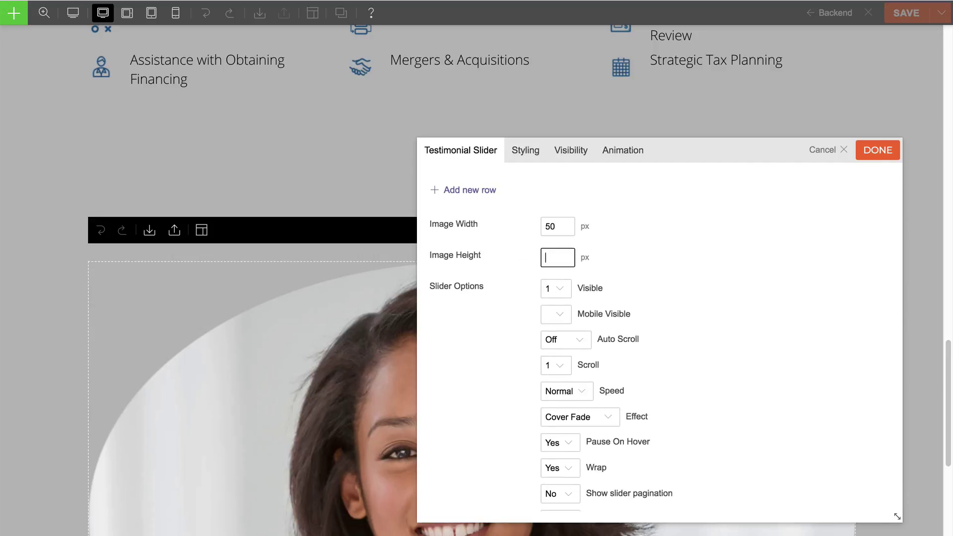
type("50")
left_click_drag(666, 155, 692, 164)
left_click(735, 242)
type("1")
left_click(735, 274)
type("1")
scroll(820, 277, "up", 5)
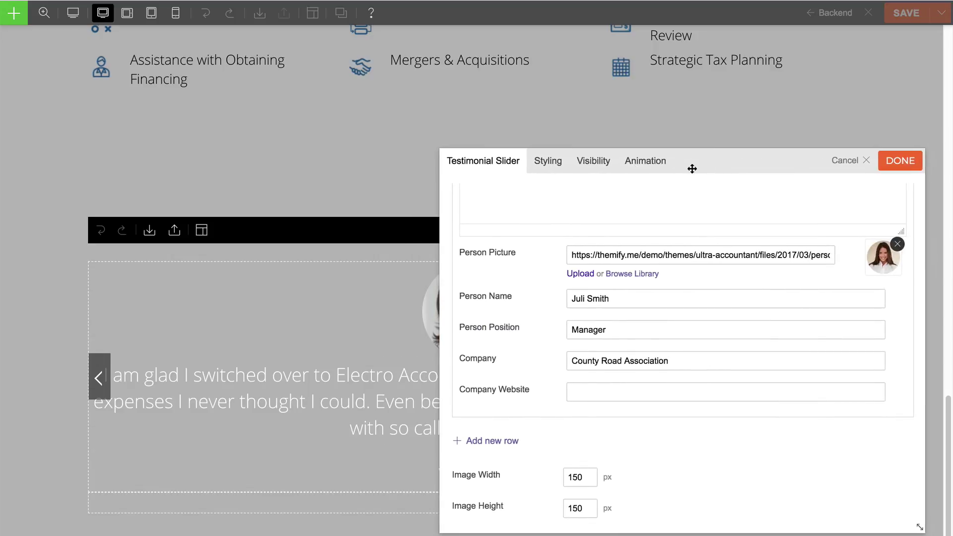
scroll(667, 281, "up", 5)
scroll(668, 281, "up", 1)
Apply the slider edits, save the layout part and page, then view the live About Us page
left_click(899, 161)
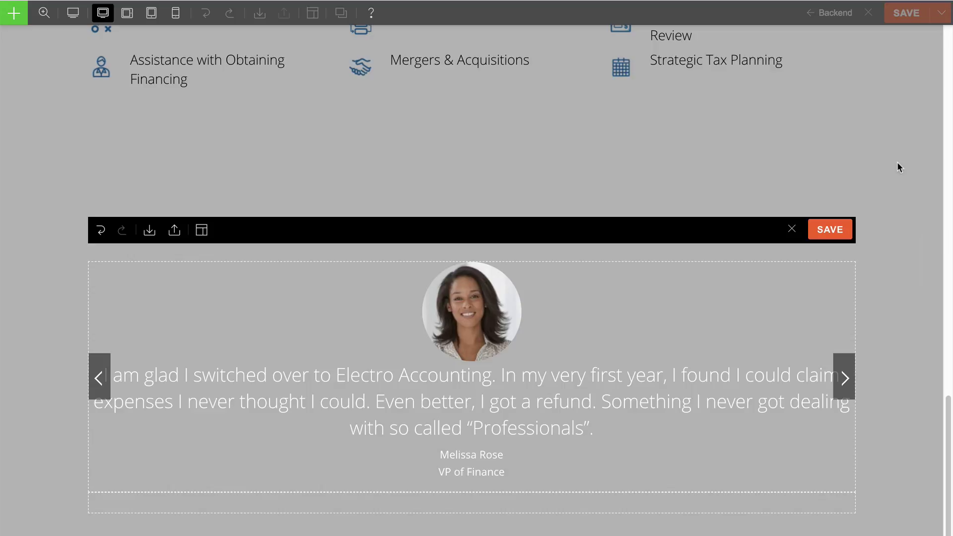
left_click(827, 231)
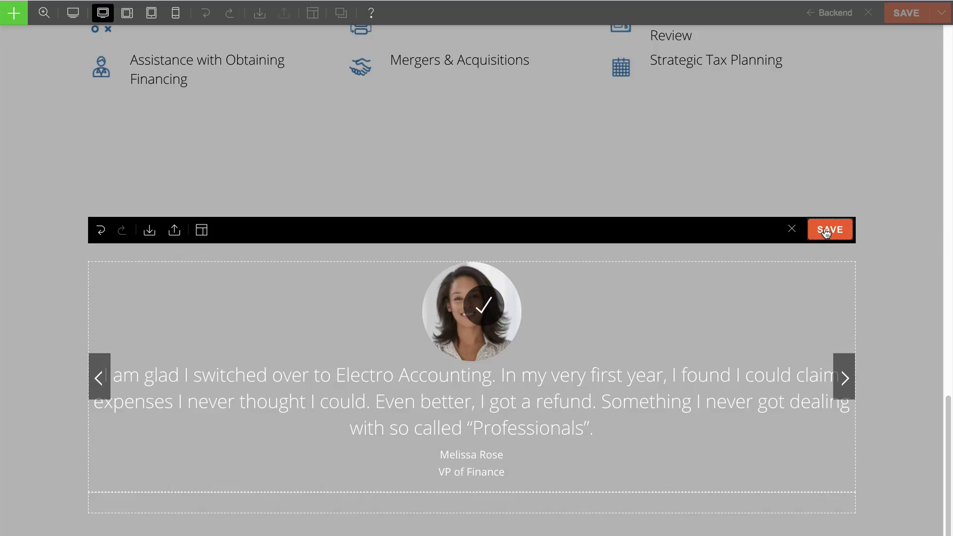
left_click(791, 229)
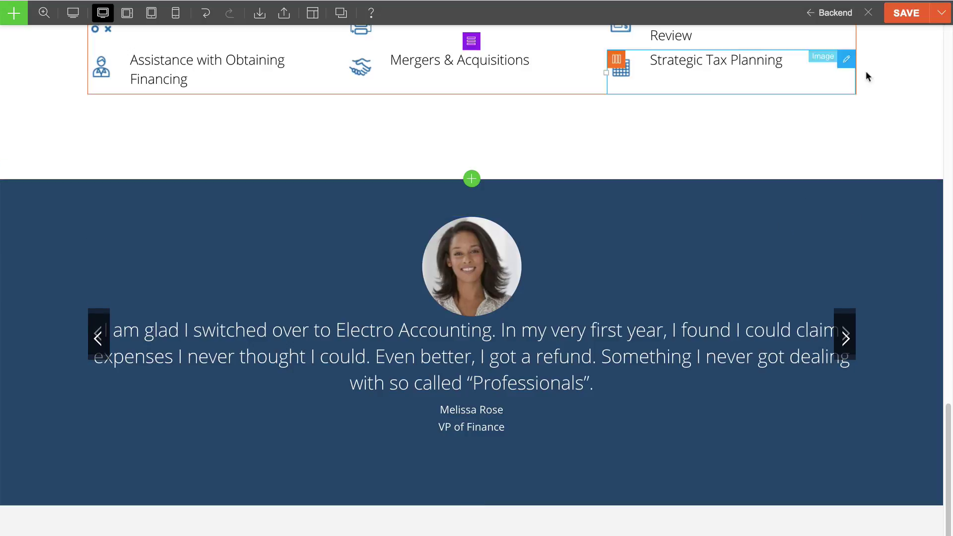
left_click(902, 15)
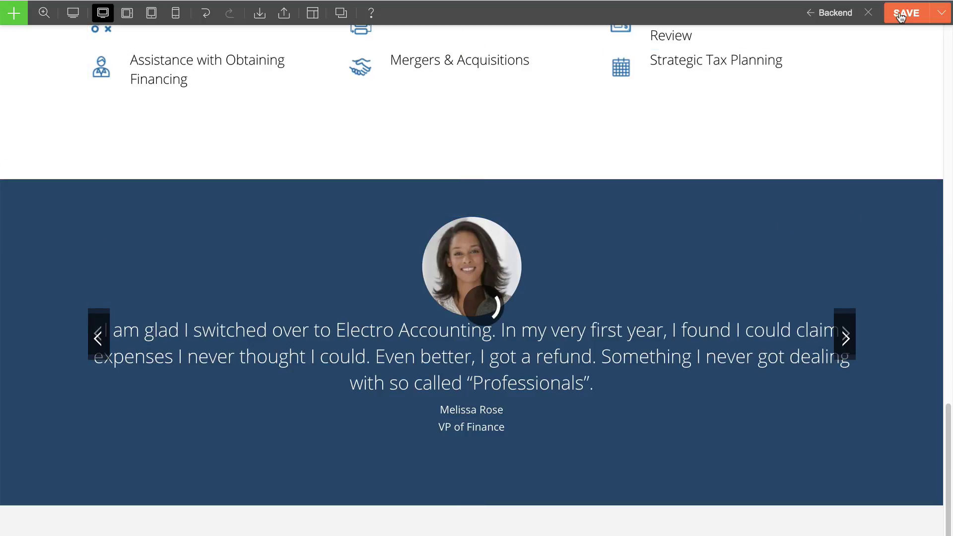
left_click(865, 49)
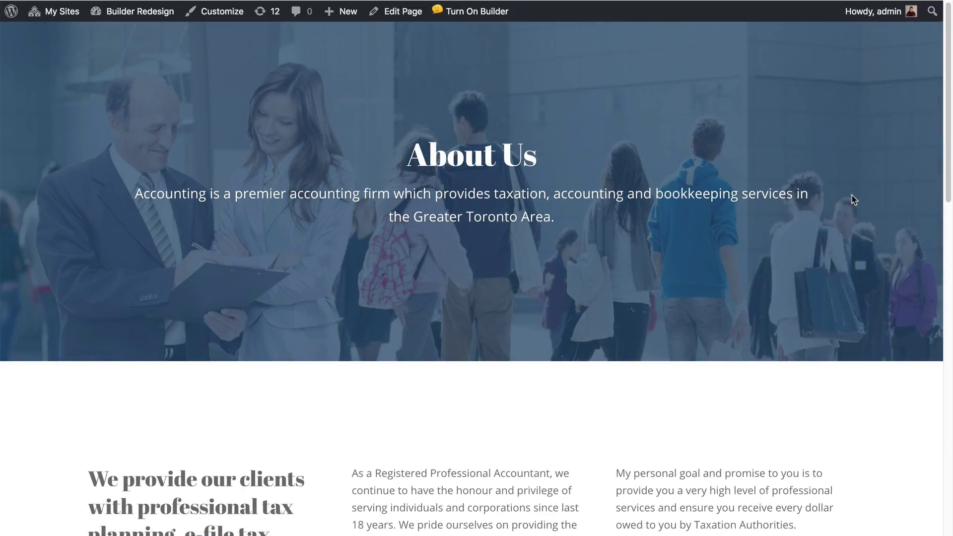
scroll(853, 200, "down", 10)
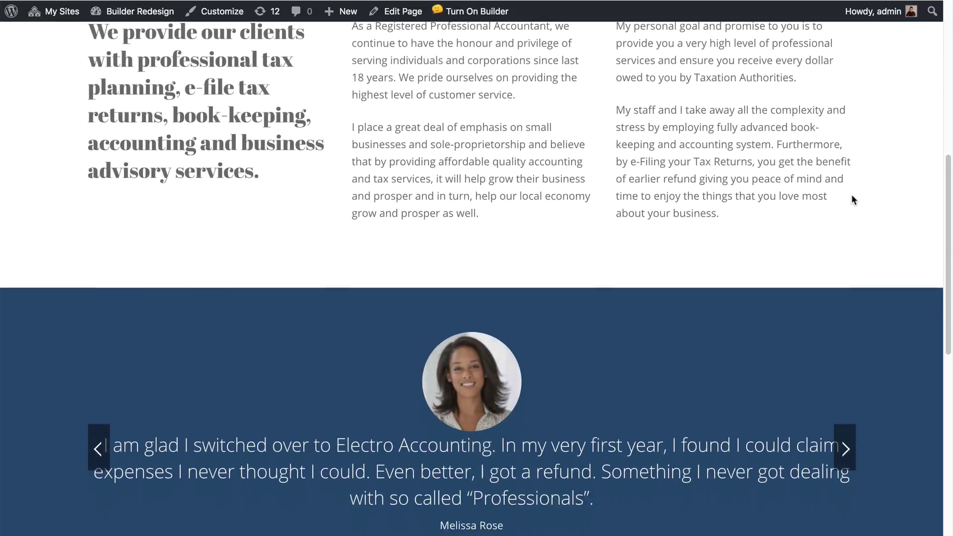